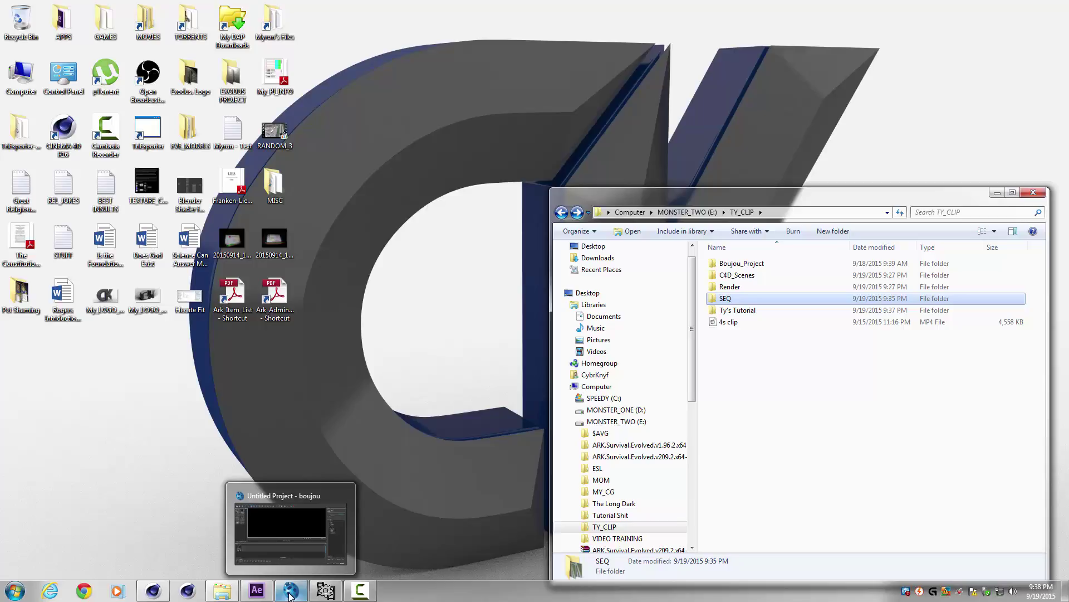
Switch to boujou and import the image sequence starting at 4s clip_00000.jpg from E:/TY_CLIP/SEQ
{"action": "left_click", "coordinate": [291, 591]}
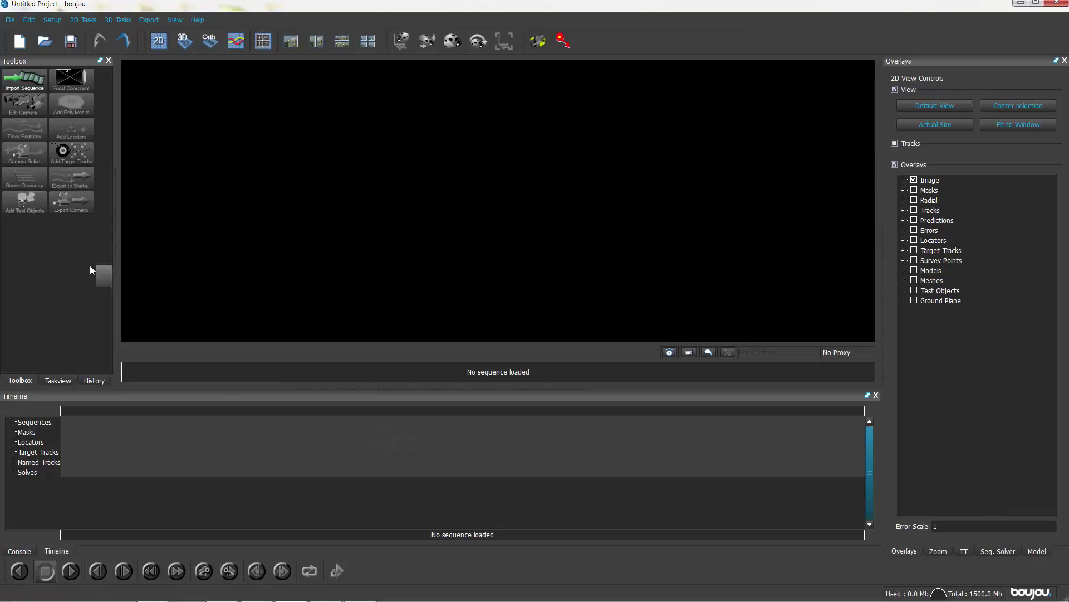
{"action": "left_click", "coordinate": [21, 83]}
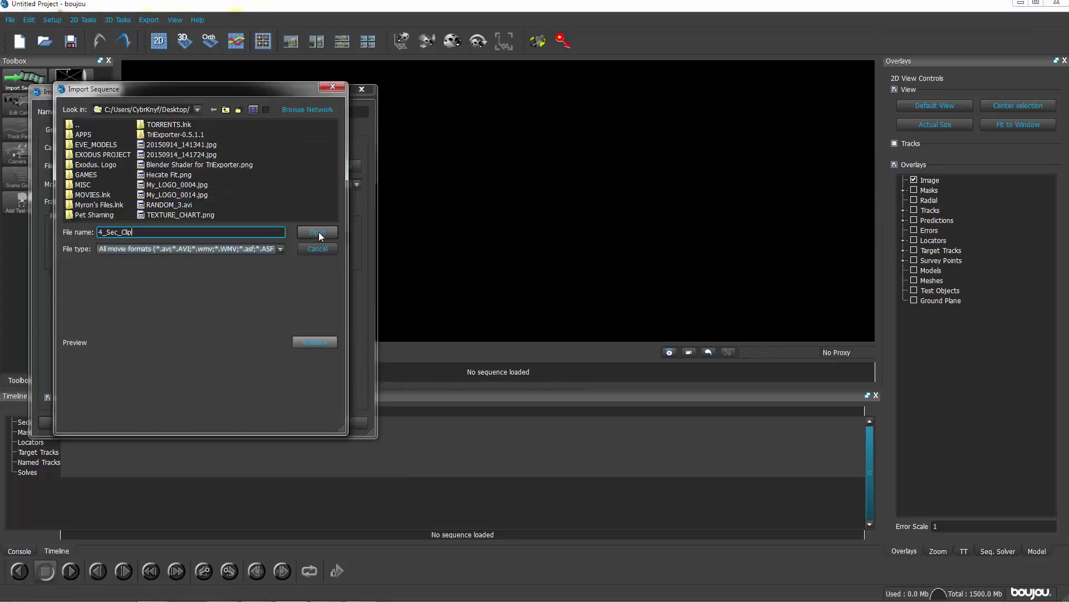
{"action": "left_click", "coordinate": [196, 108]}
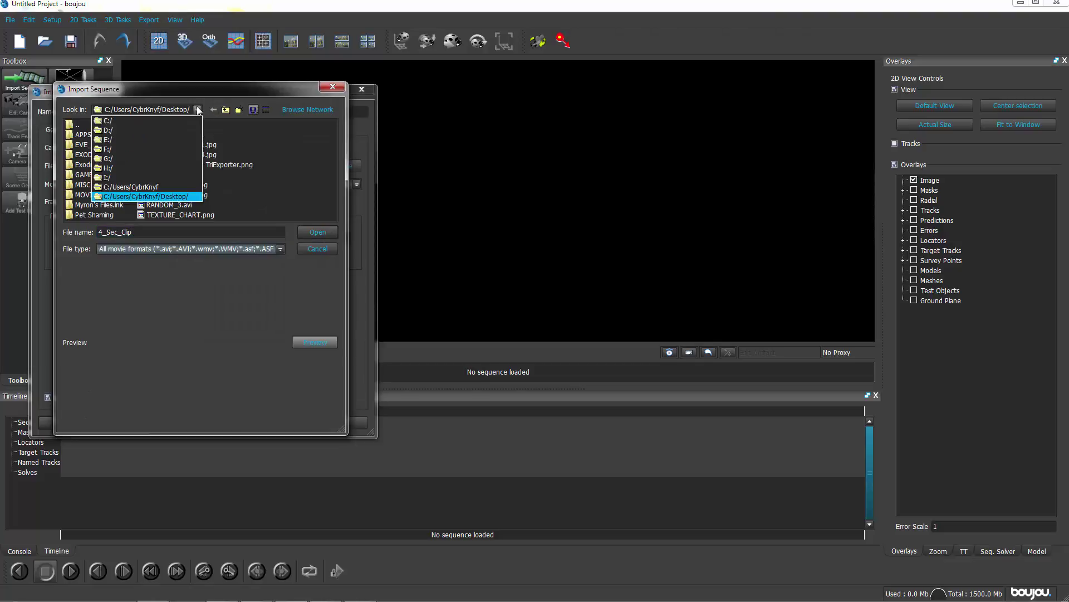
{"action": "left_click", "coordinate": [112, 140]}
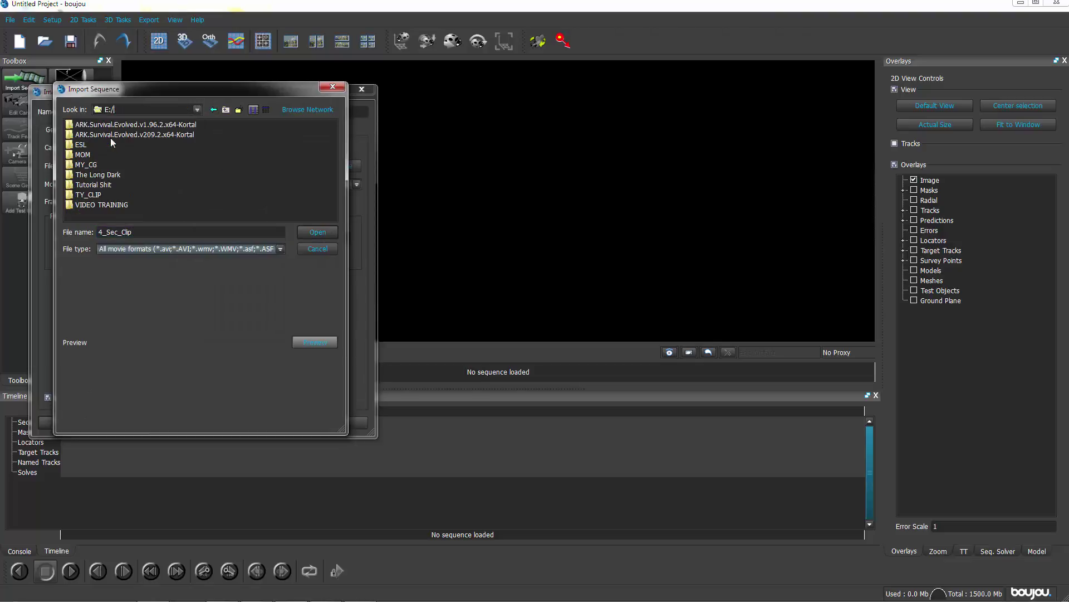
{"action": "double_click", "coordinate": [90, 195]}
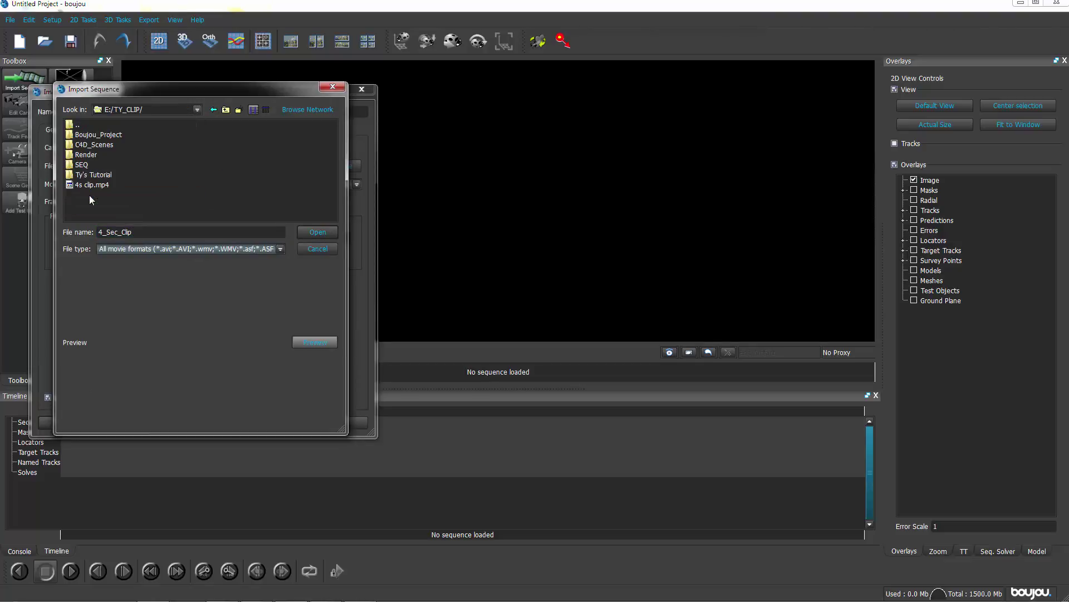
{"action": "left_click", "coordinate": [82, 166]}
{"action": "double_click", "coordinate": [81, 165]}
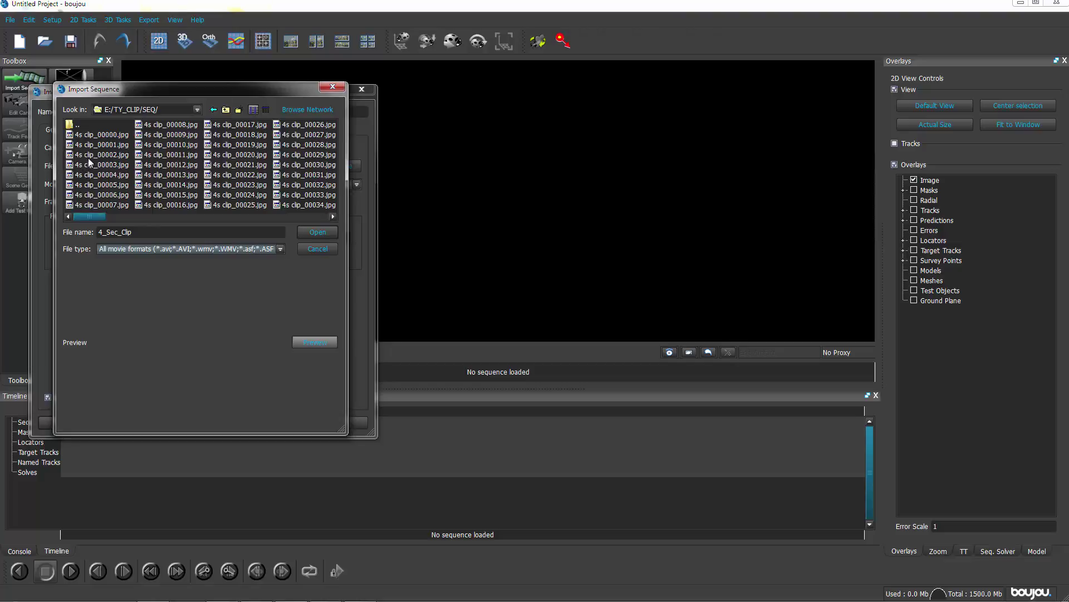
{"action": "left_click", "coordinate": [98, 135]}
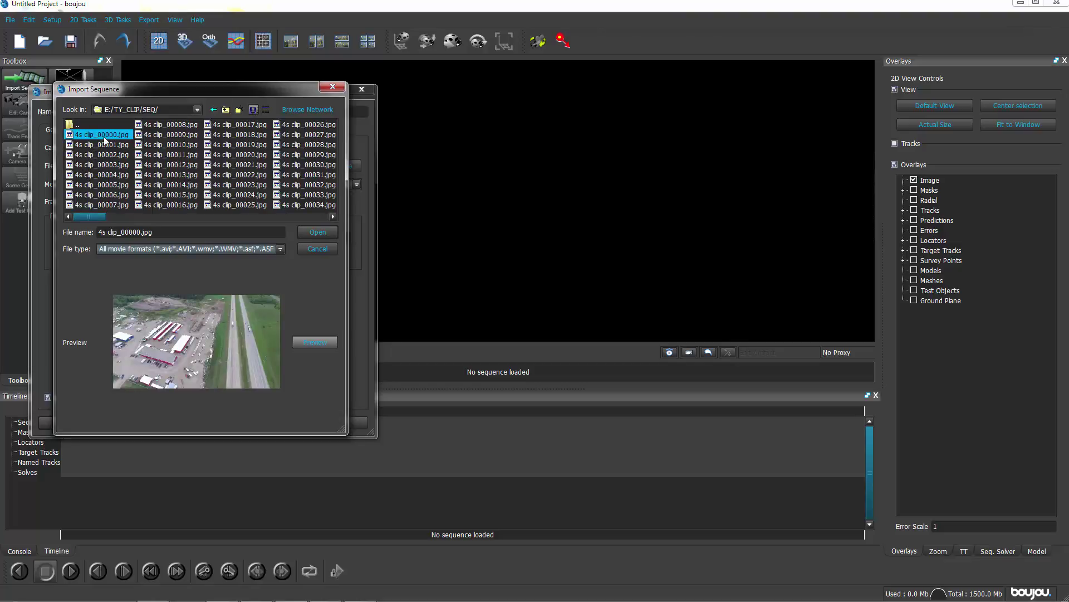
{"action": "left_click", "coordinate": [310, 230]}
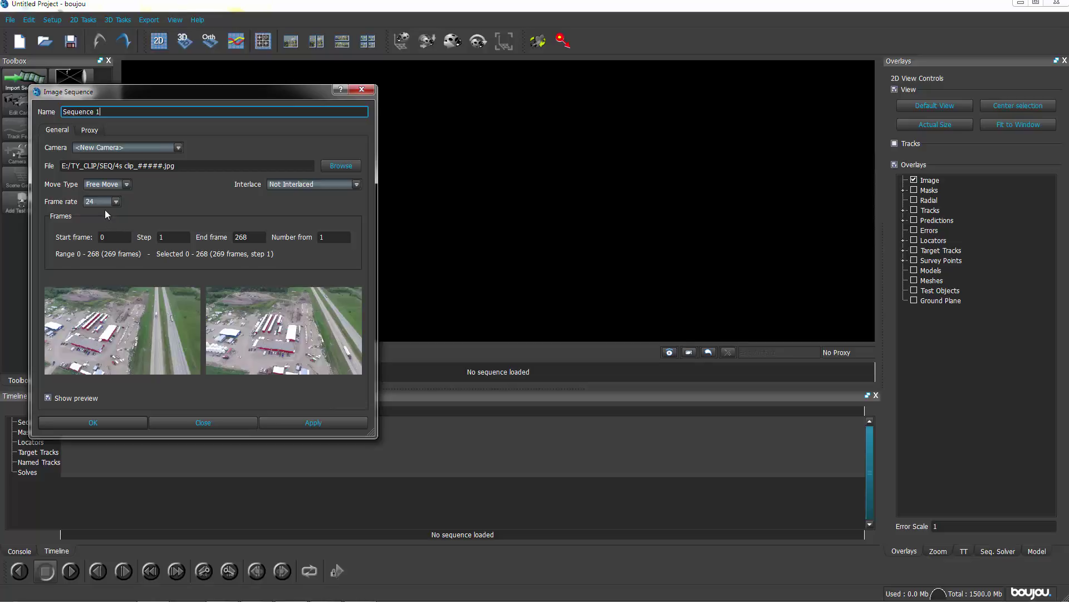
{"action": "left_click", "coordinate": [301, 420]}
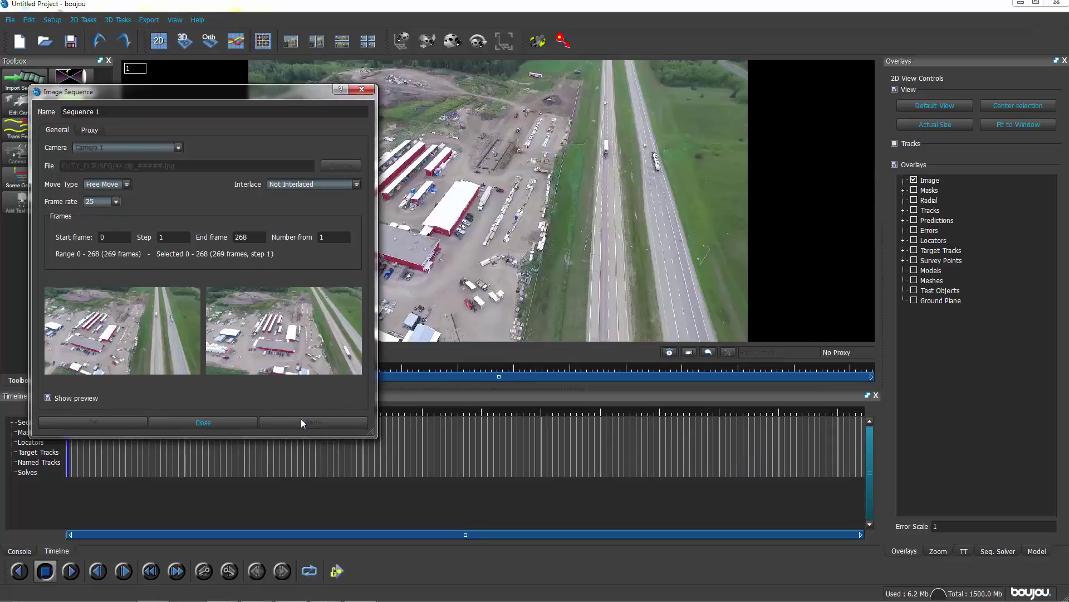
Set the frame rate of Sequence 1 to 24, apply it and close the sequence properties
{"action": "left_click", "coordinate": [116, 202]}
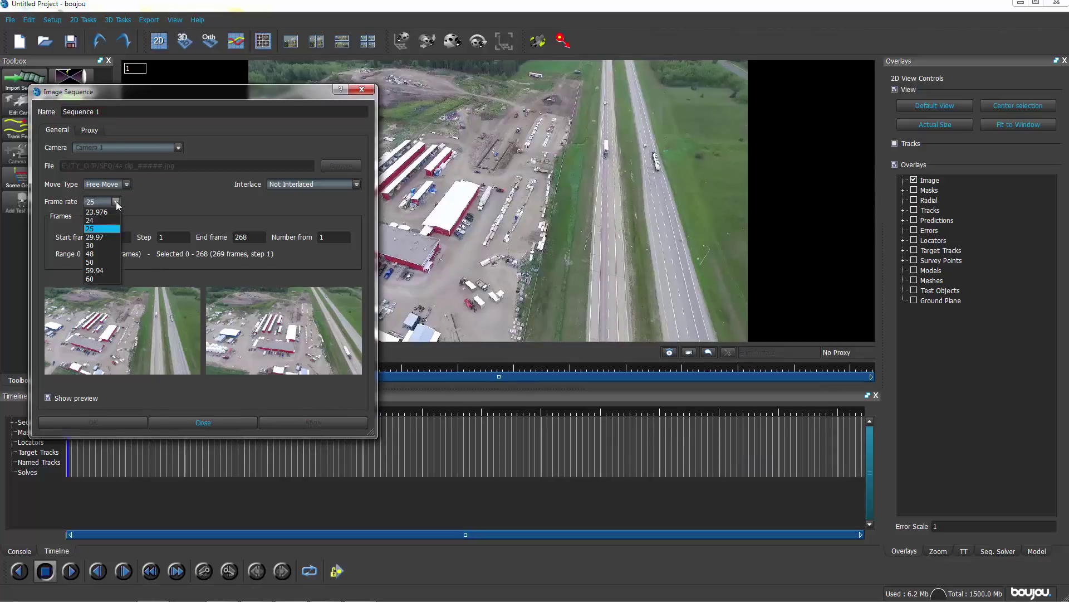
{"action": "left_click", "coordinate": [96, 216]}
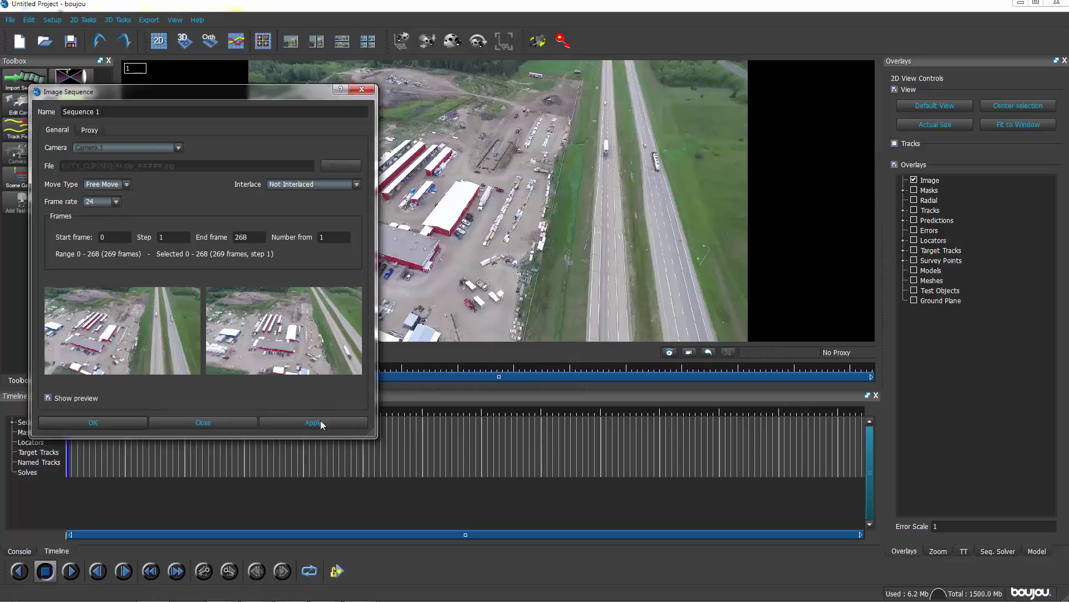
{"action": "left_click", "coordinate": [318, 422]}
{"action": "left_click", "coordinate": [204, 423]}
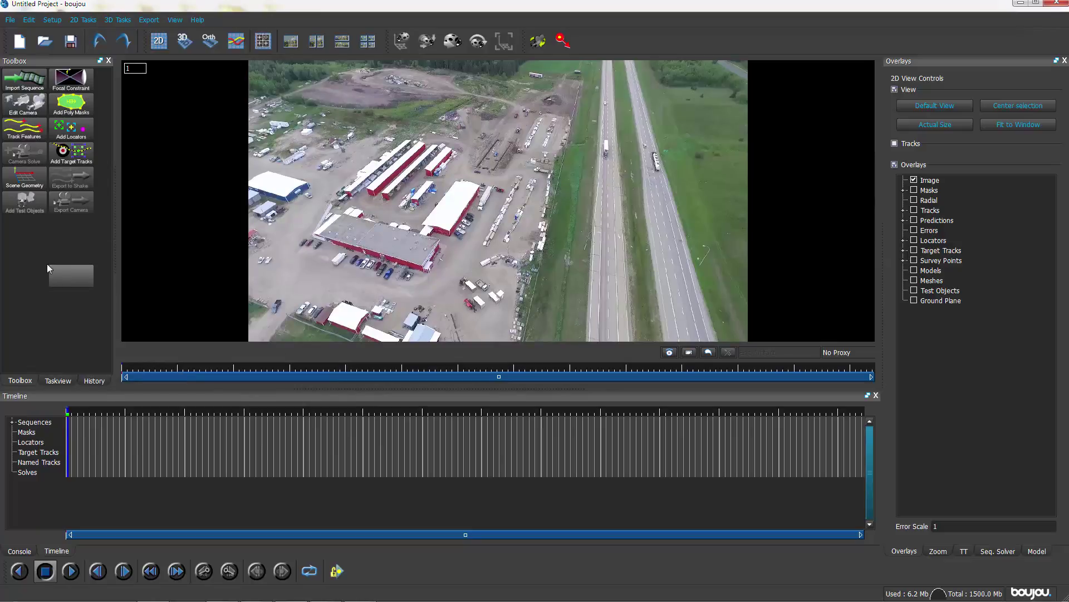
Track features over all frames of Sequence 1, play the tracked footage and return to the first frame
{"action": "left_click", "coordinate": [22, 134]}
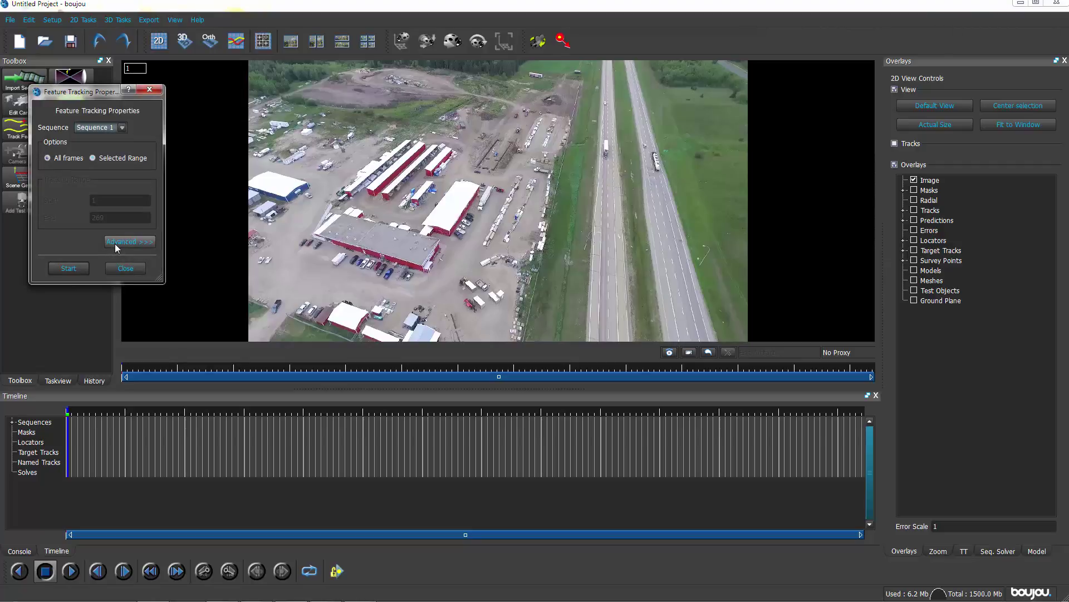
{"action": "left_click", "coordinate": [67, 268]}
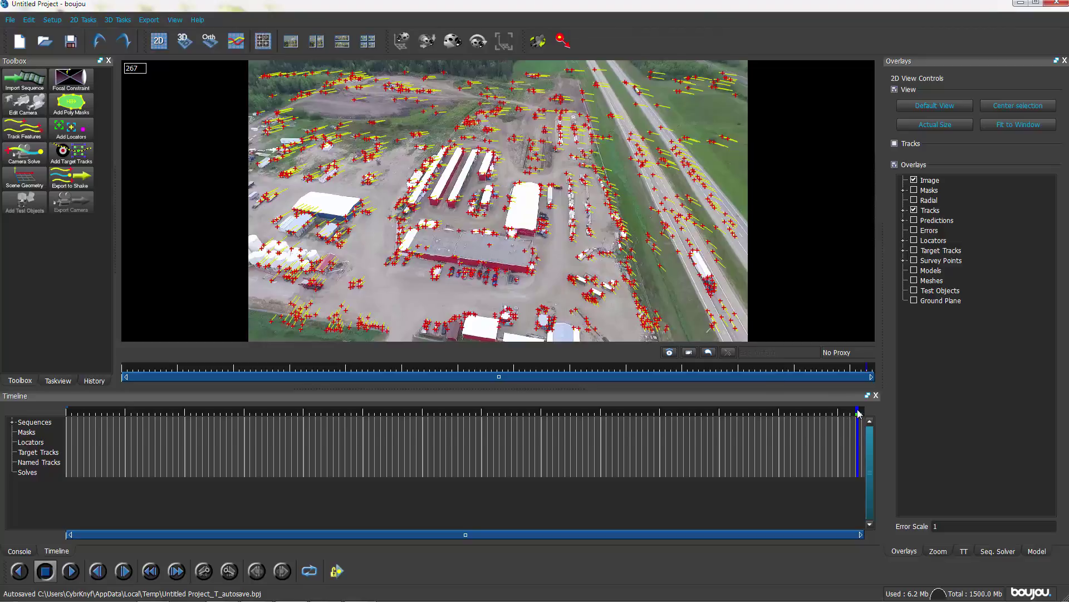
{"action": "left_click_drag", "start_coordinate": [790, 413], "coordinate": [65, 414]}
{"action": "left_click", "coordinate": [70, 571]}
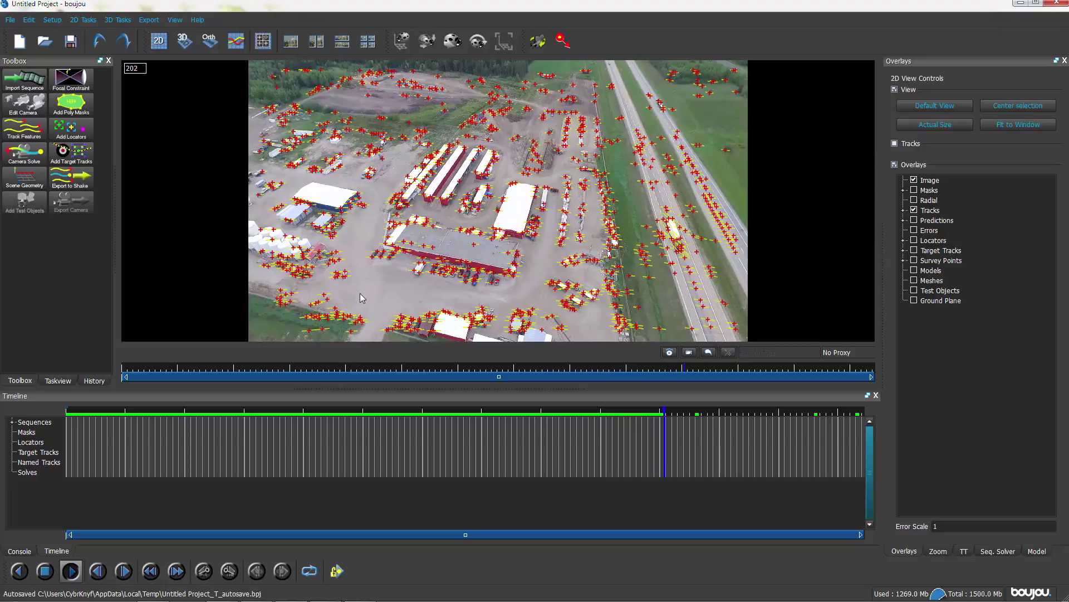
{"action": "left_click", "coordinate": [46, 570]}
{"action": "left_click", "coordinate": [152, 573]}
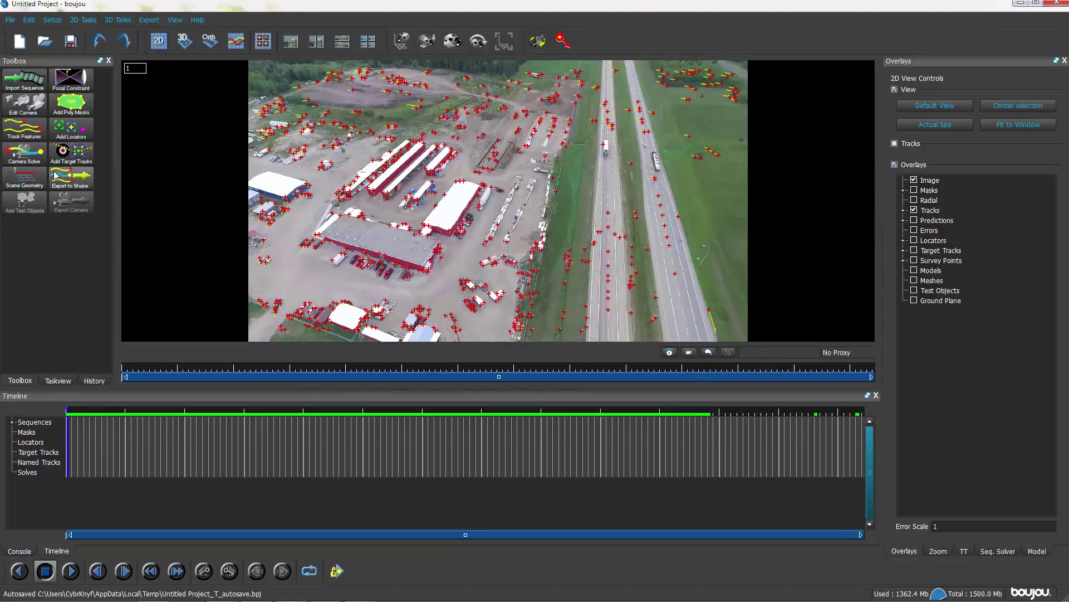
Run the camera solve on all frames of Sequence 1, play back the predictions and return to the first frame
{"action": "left_click", "coordinate": [21, 158]}
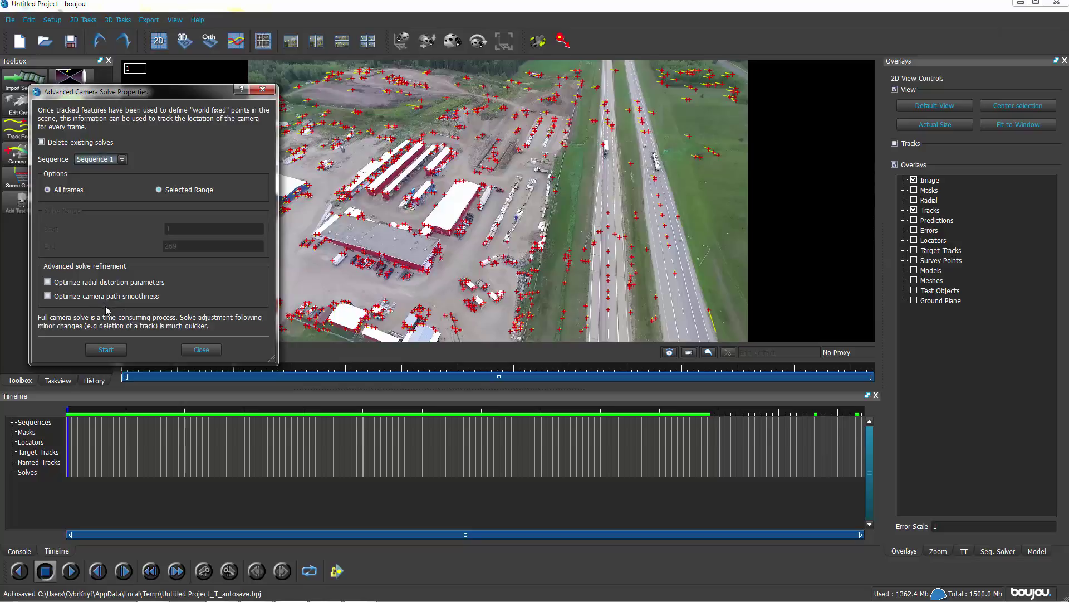
{"action": "left_click", "coordinate": [111, 351]}
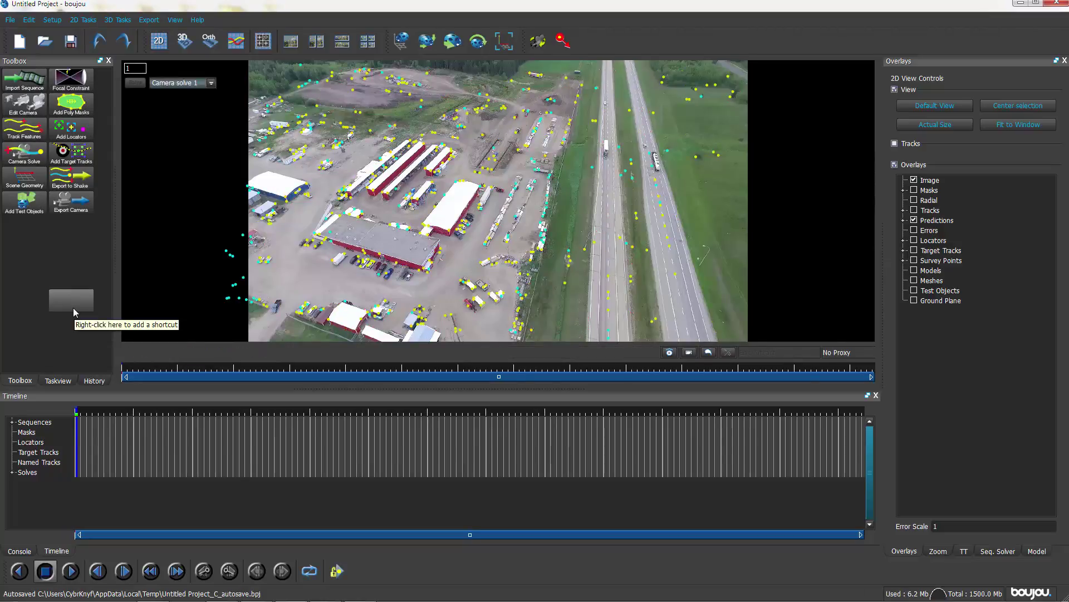
{"action": "left_click", "coordinate": [71, 571]}
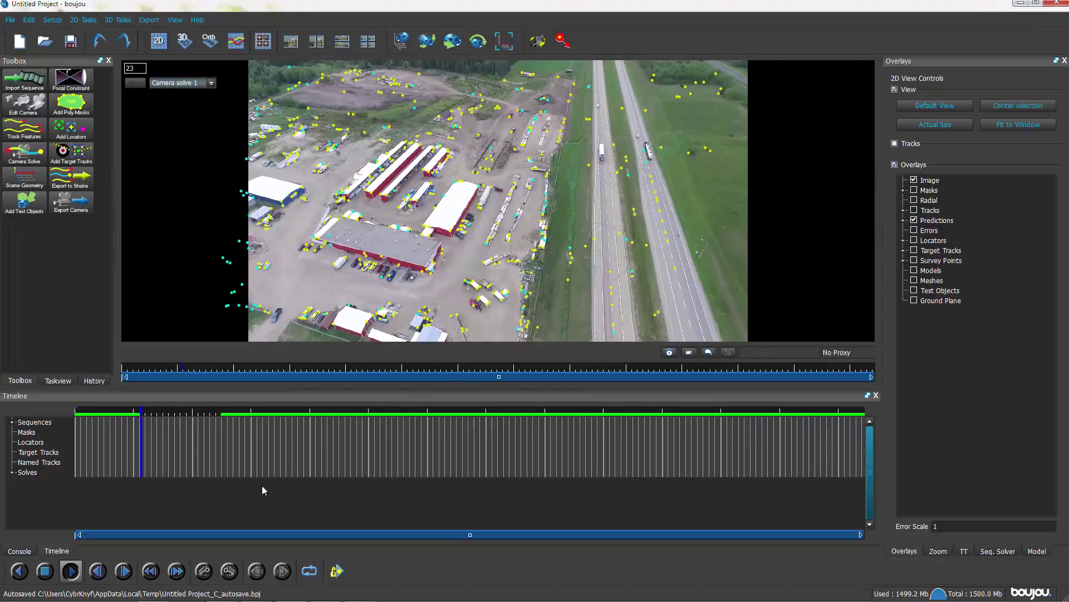
{"action": "left_click", "coordinate": [46, 571]}
{"action": "left_click", "coordinate": [149, 576]}
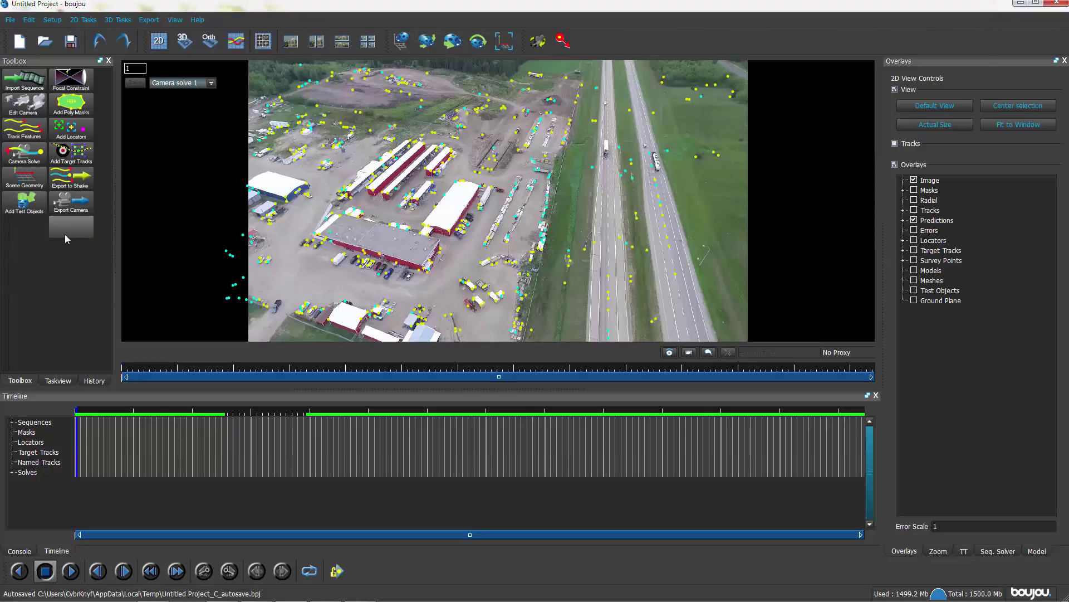
Add a z-axis coordinate frame hint to the scene geometry and connect it to two predictions along the near highway lane
{"action": "left_click", "coordinate": [20, 181]}
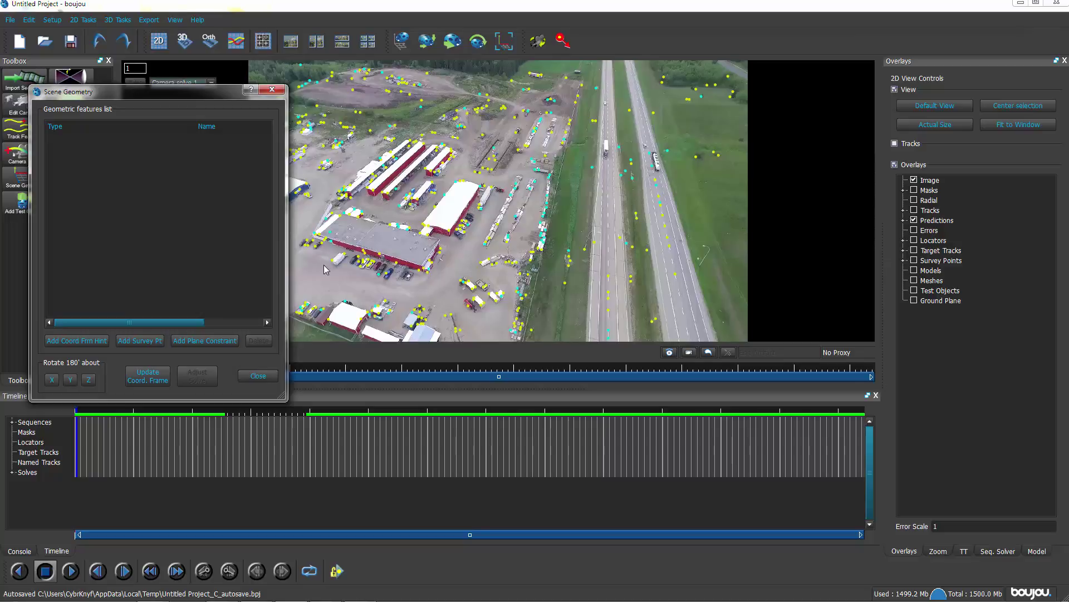
{"action": "left_click", "coordinate": [78, 341]}
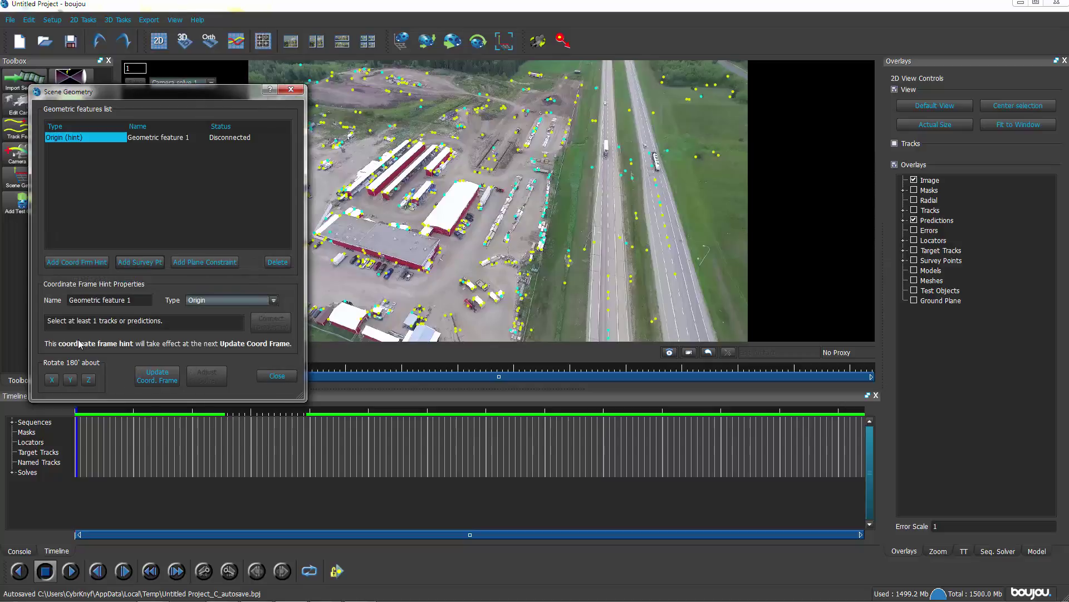
{"action": "left_click", "coordinate": [251, 299]}
{"action": "left_click", "coordinate": [194, 336]}
{"action": "left_click", "coordinate": [586, 253]}
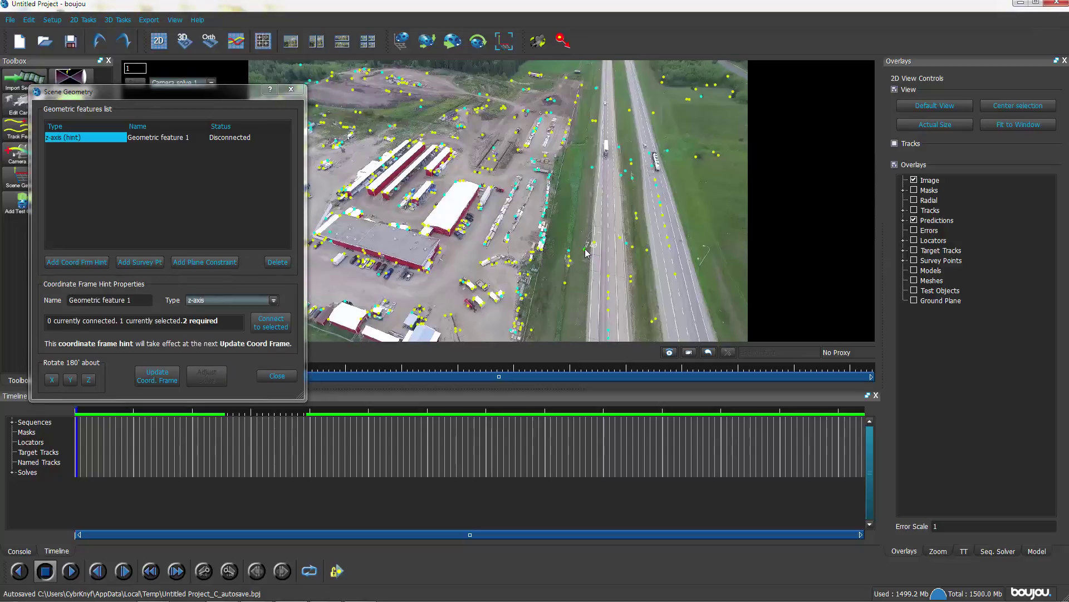
{"action": "left_click", "coordinate": [596, 123], "text": "shift"}
{"action": "left_click", "coordinate": [271, 323]}
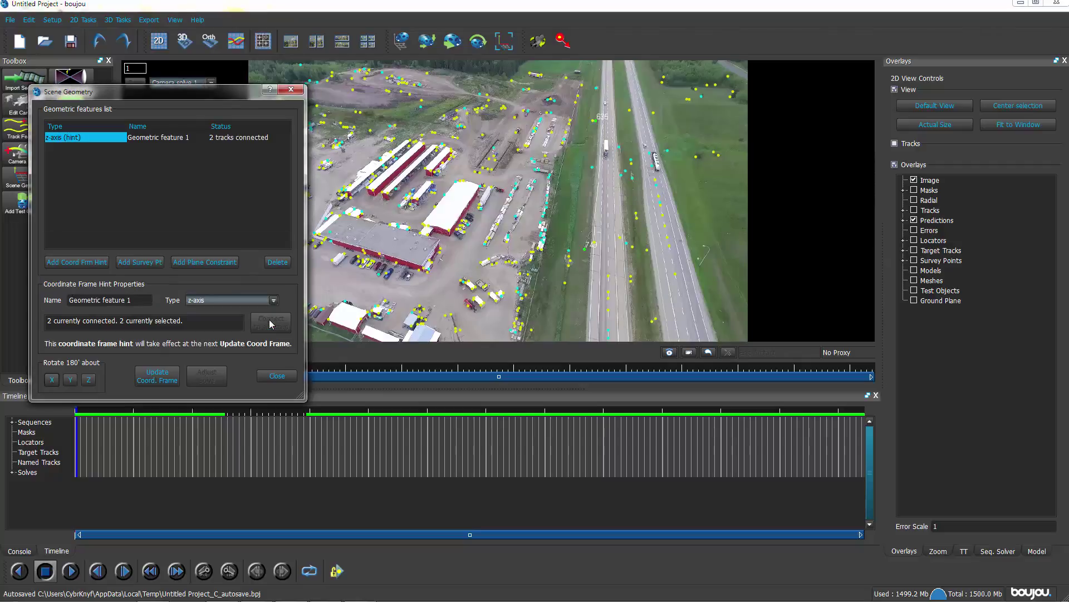
Add an x-axis coordinate frame hint and connect it to two predictions along the front of the long grey-roofed building
{"action": "left_click", "coordinate": [78, 263]}
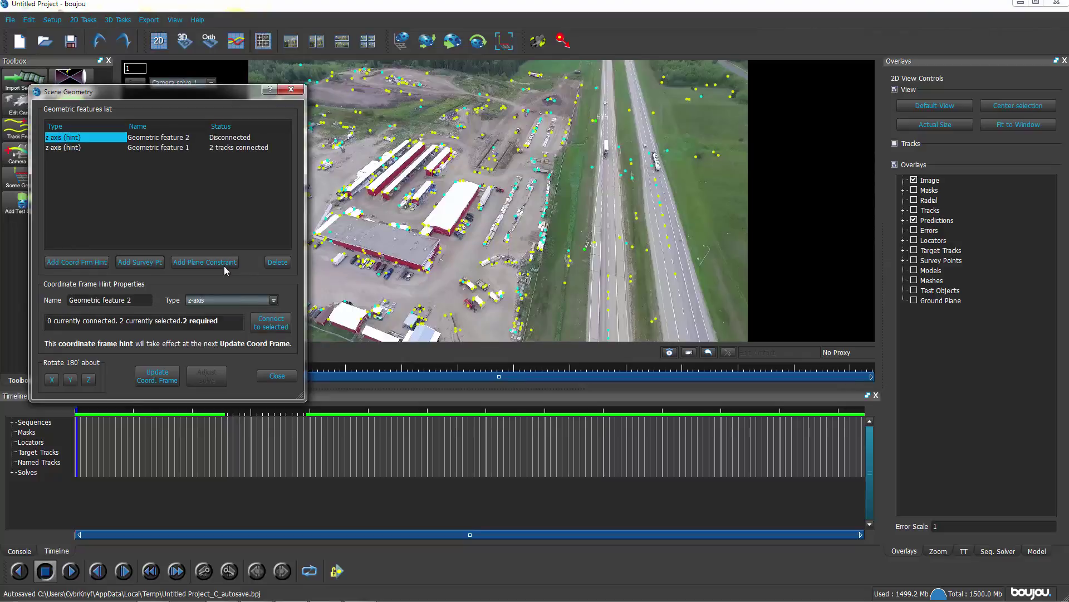
{"action": "left_click", "coordinate": [264, 301]}
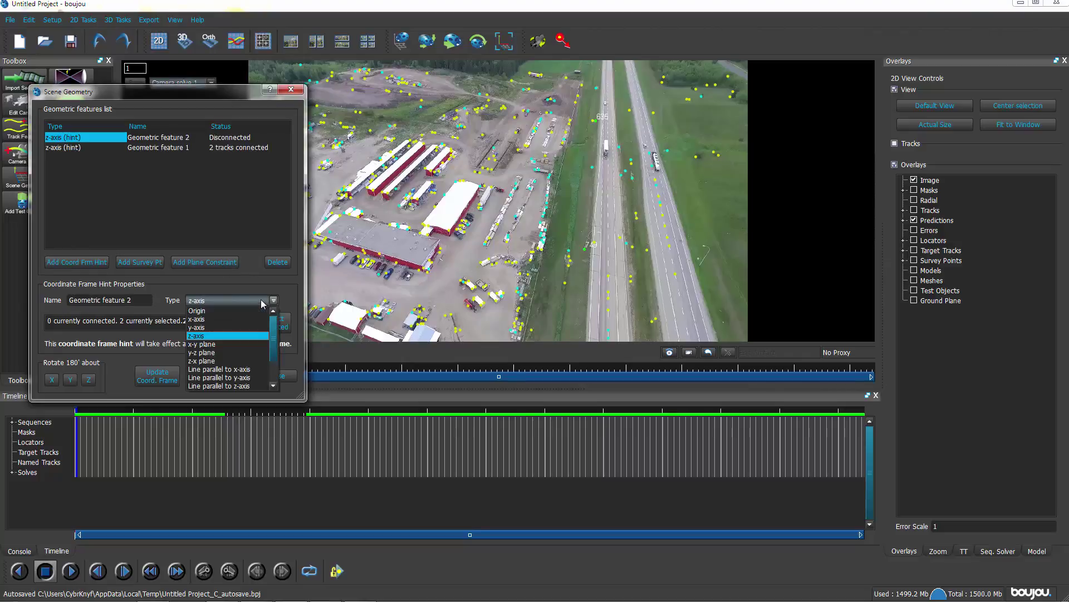
{"action": "left_click", "coordinate": [200, 319]}
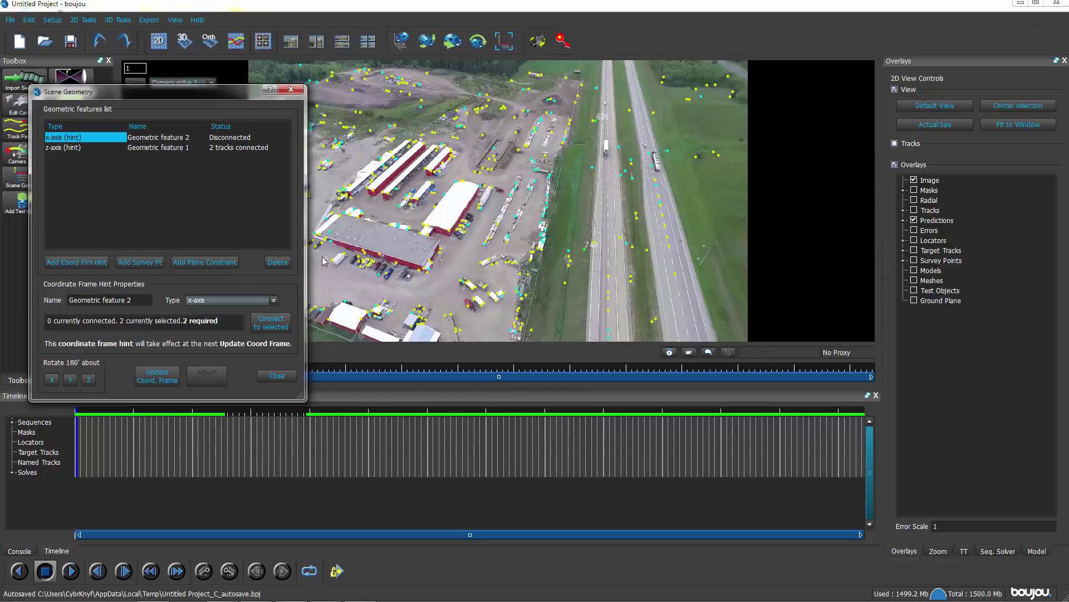
{"action": "left_click_drag", "start_coordinate": [247, 104], "coordinate": [893, 95]}
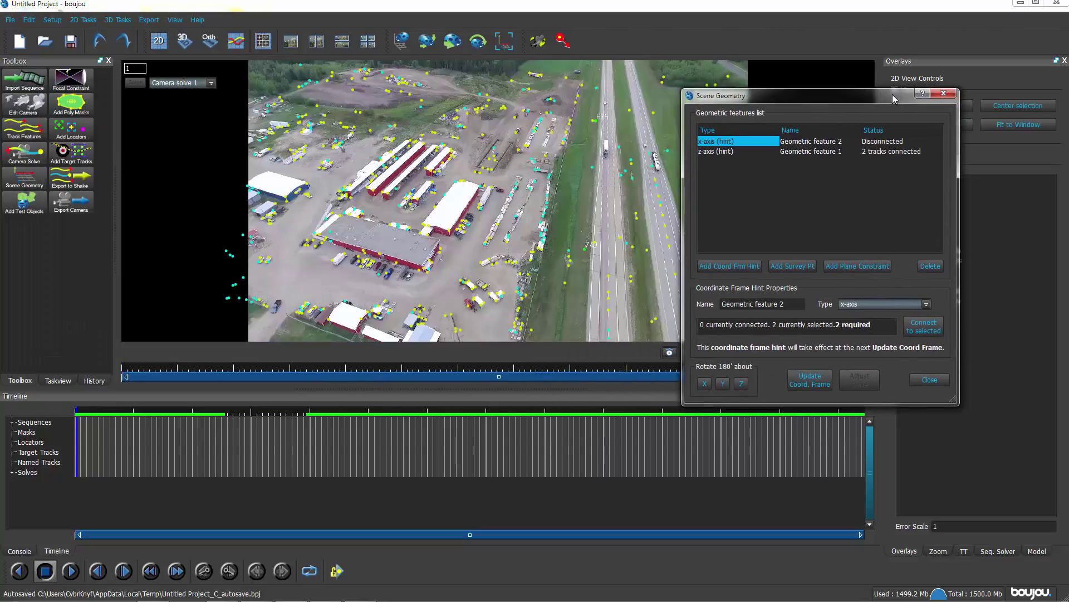
{"action": "left_click", "coordinate": [325, 243]}
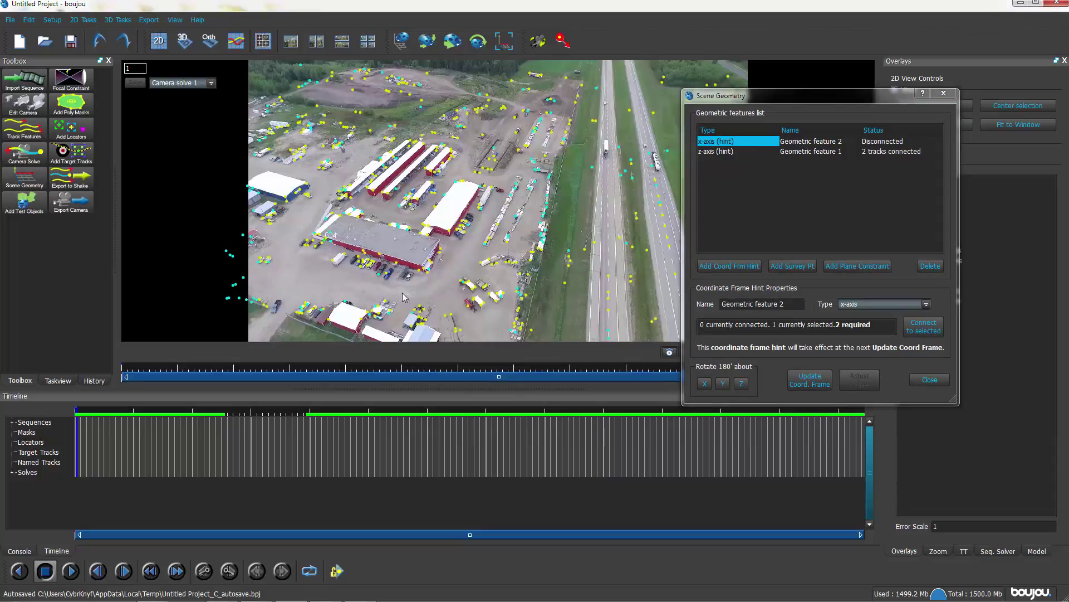
{"action": "left_click", "coordinate": [424, 271], "text": "ctrl"}
{"action": "left_click", "coordinate": [923, 330]}
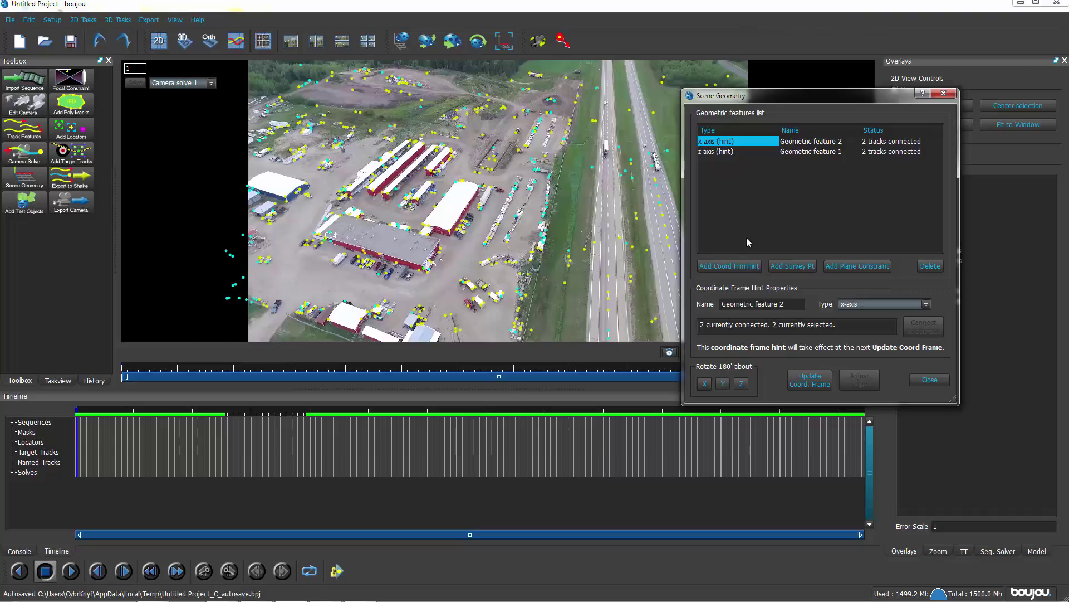
Add an origin coordinate frame hint, connect it to one prediction on the dirt yard beyond the white-roofed building, and close the scene geometry settings
{"action": "left_click", "coordinate": [724, 266]}
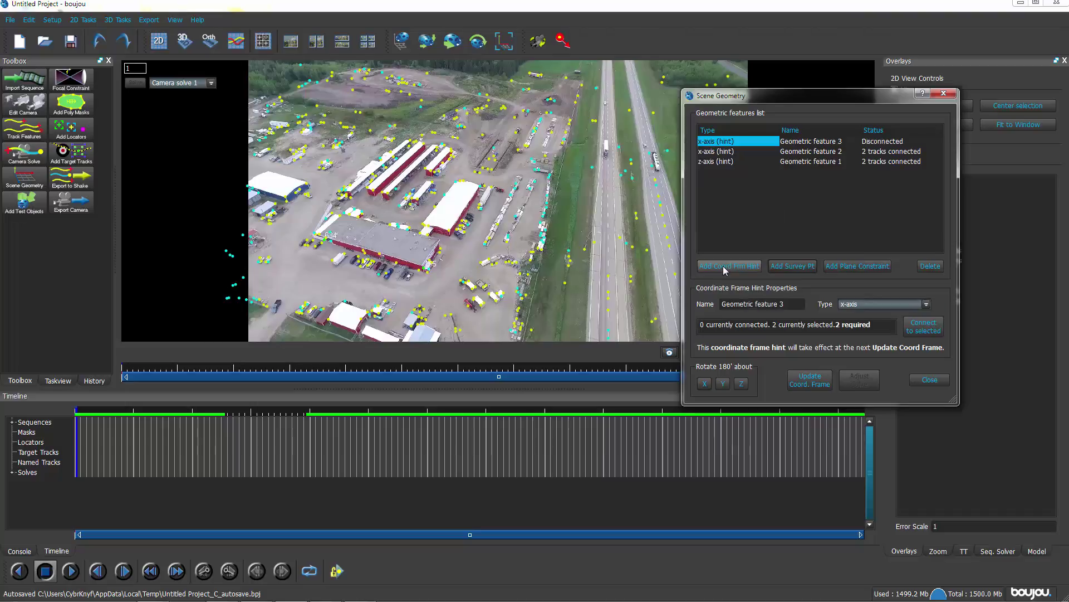
{"action": "left_click", "coordinate": [927, 304]}
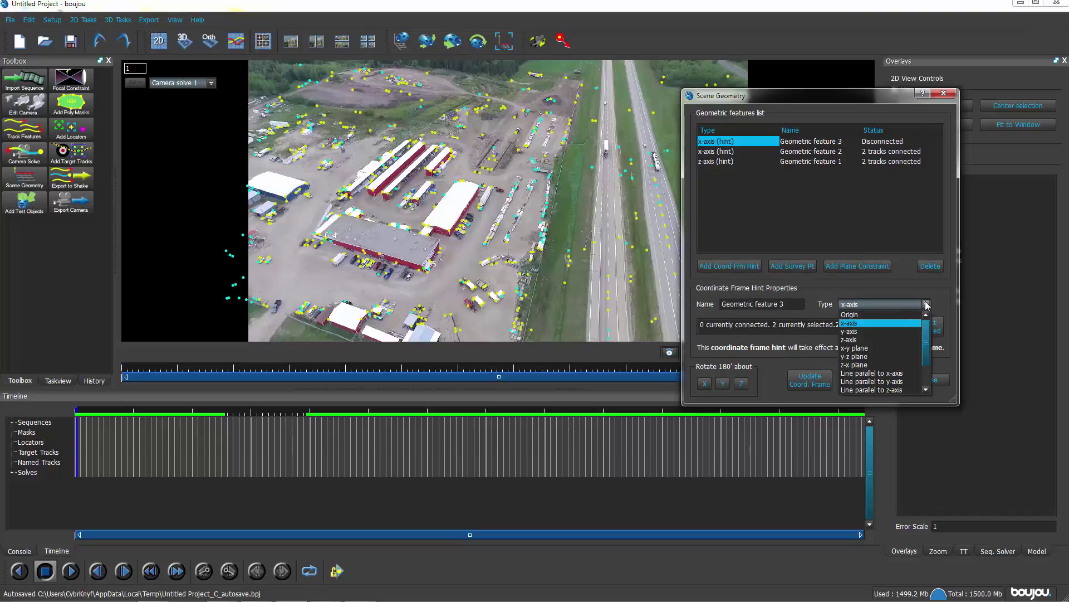
{"action": "left_click", "coordinate": [858, 316]}
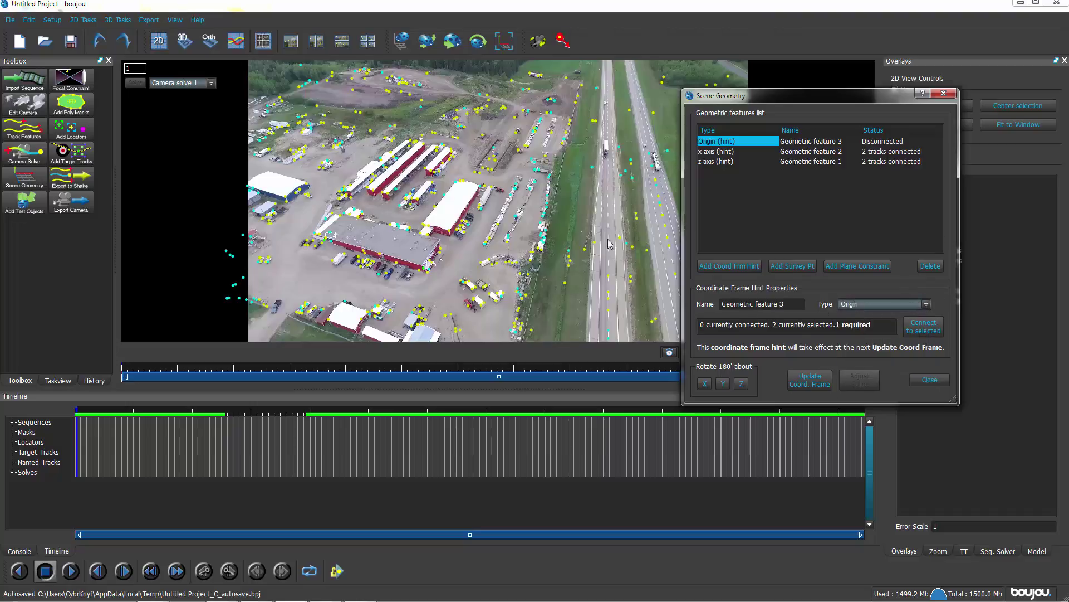
{"action": "left_click", "coordinate": [484, 171]}
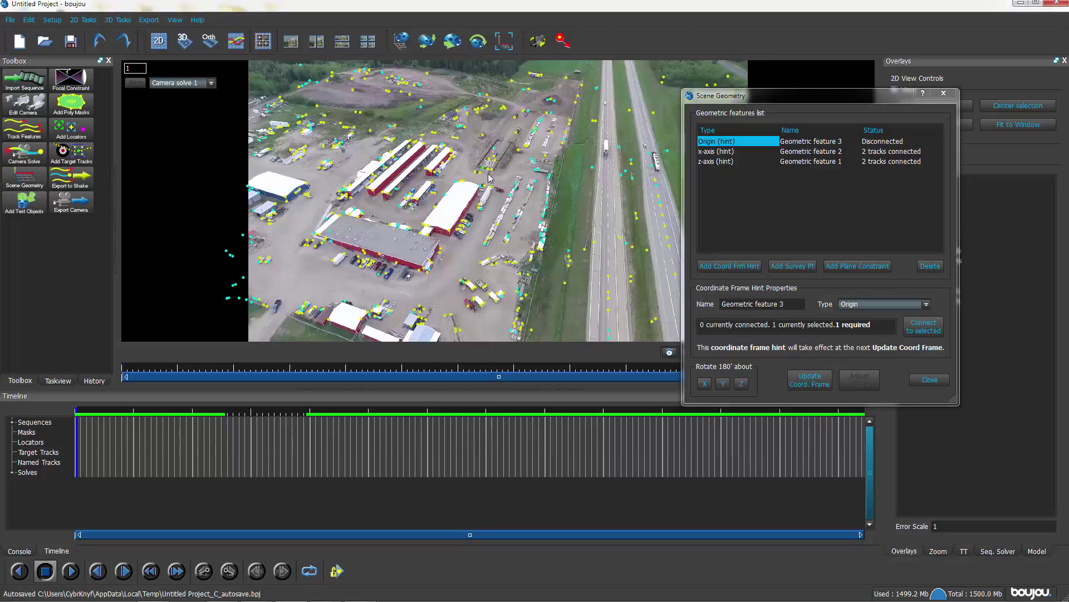
{"action": "left_click", "coordinate": [495, 160]}
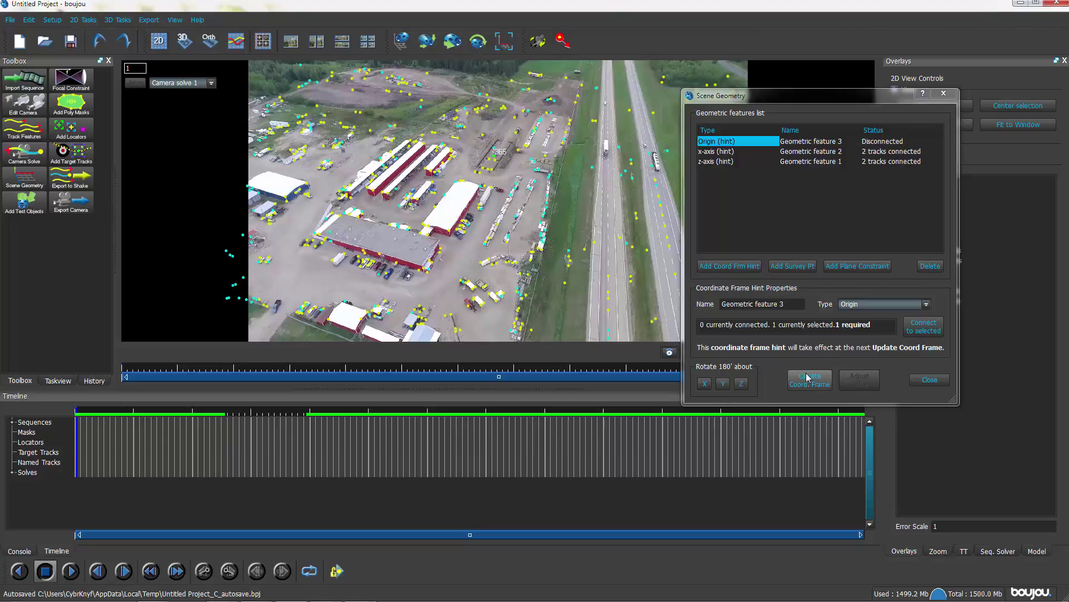
{"action": "left_click", "coordinate": [920, 326]}
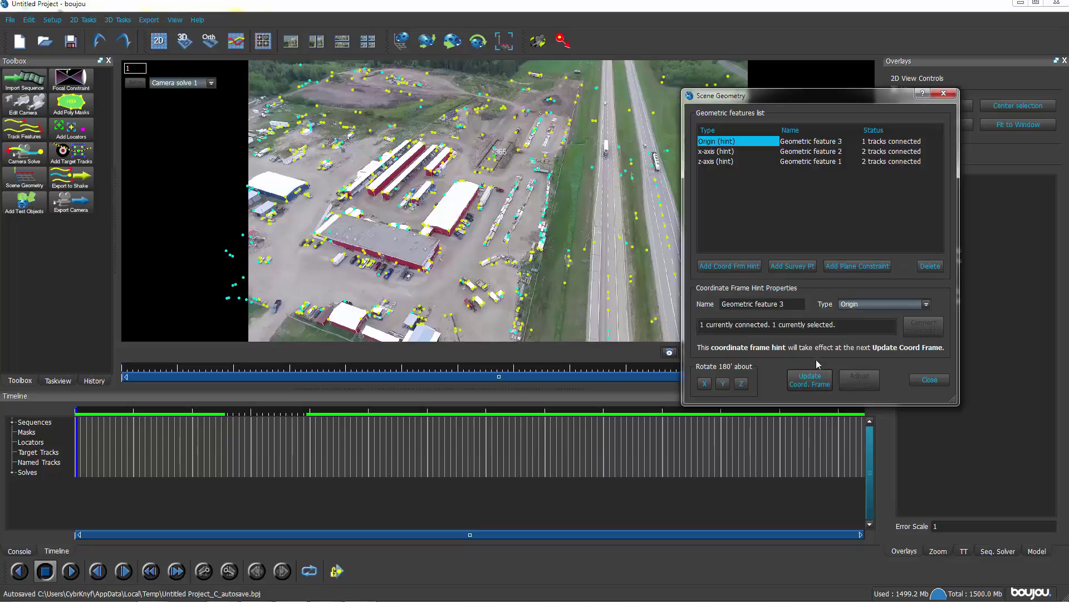
{"action": "left_click", "coordinate": [930, 380]}
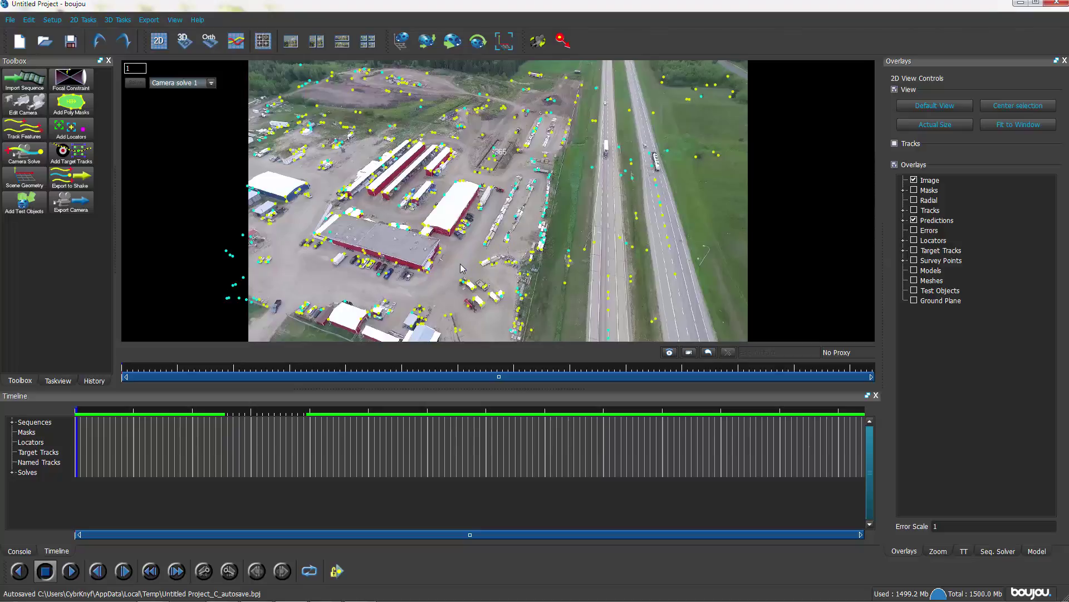
Start a camera solve export and set its output file to Match_Move in the E:/TY_CLIP/C4D_Scenes folder
{"action": "left_click", "coordinate": [148, 20]}
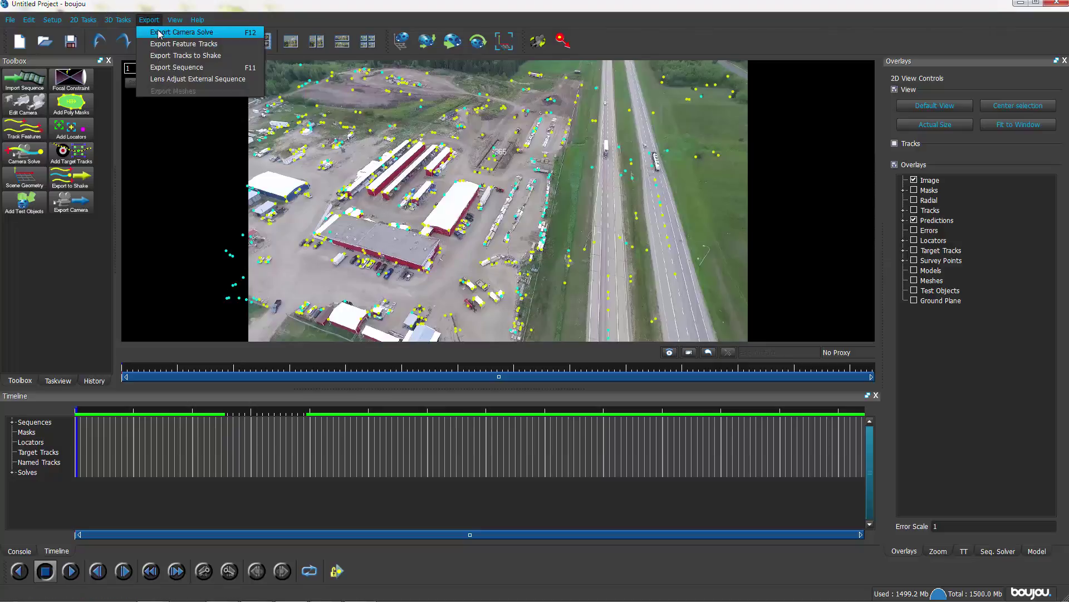
{"action": "left_click", "coordinate": [158, 33]}
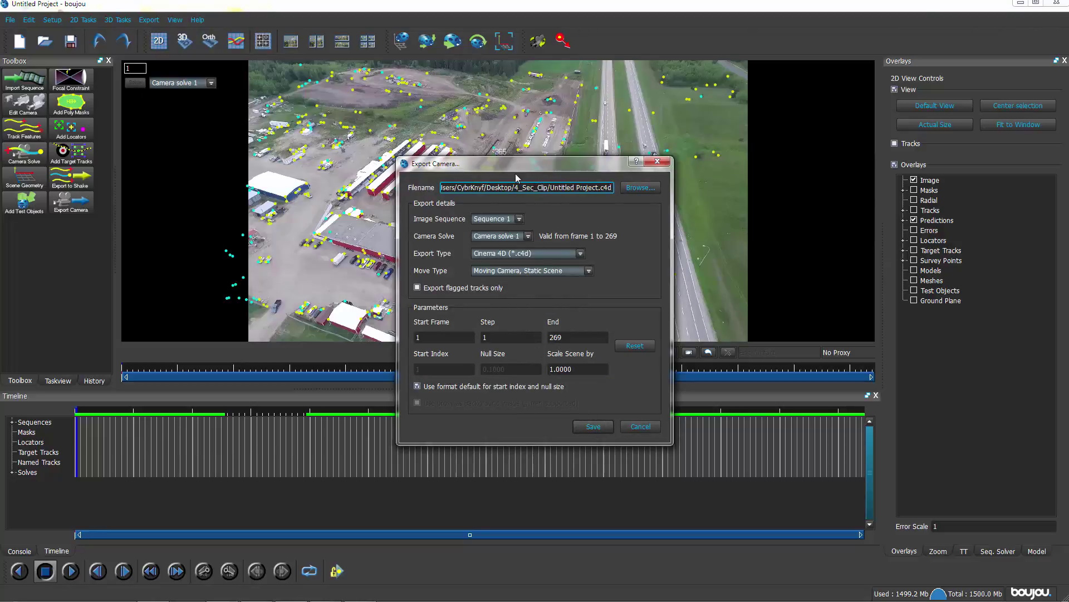
{"action": "left_click", "coordinate": [636, 188]}
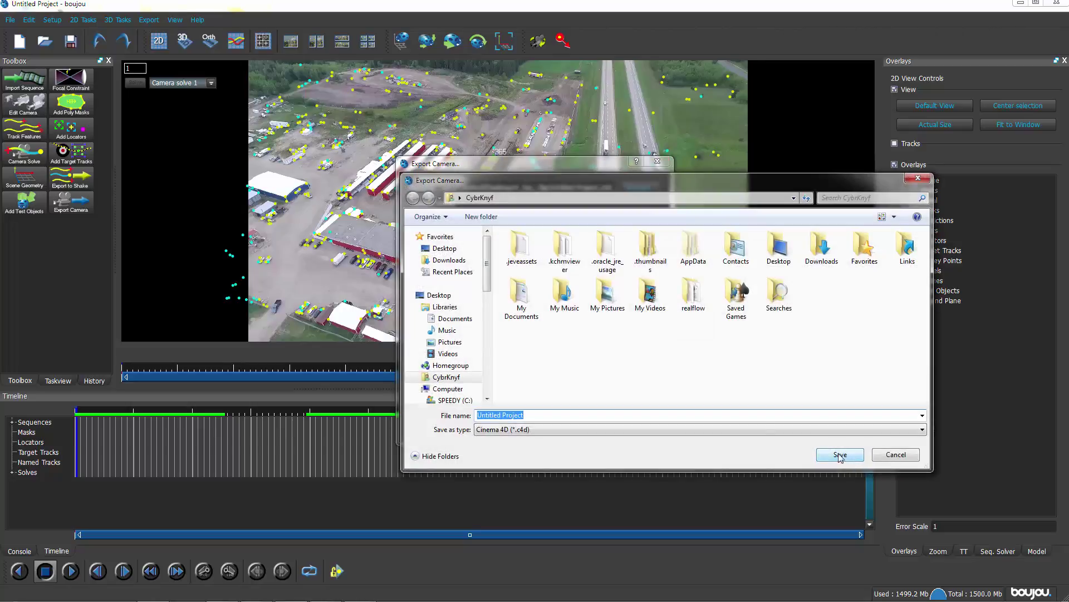
{"action": "scroll", "coordinate": [486, 389], "scroll_direction": "down", "scroll_amount": 5}
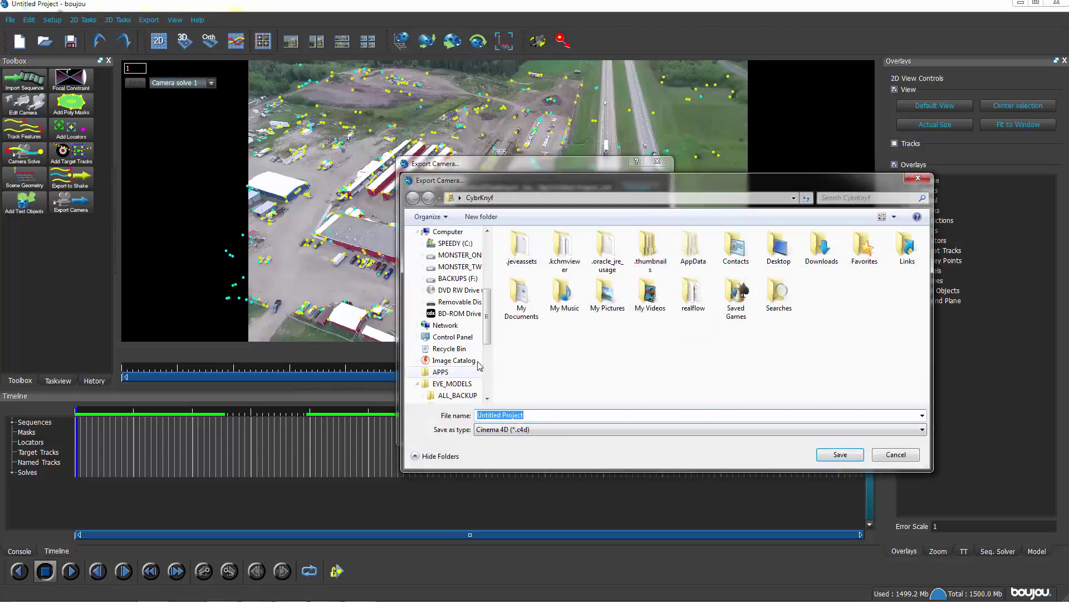
{"action": "left_click", "coordinate": [459, 266]}
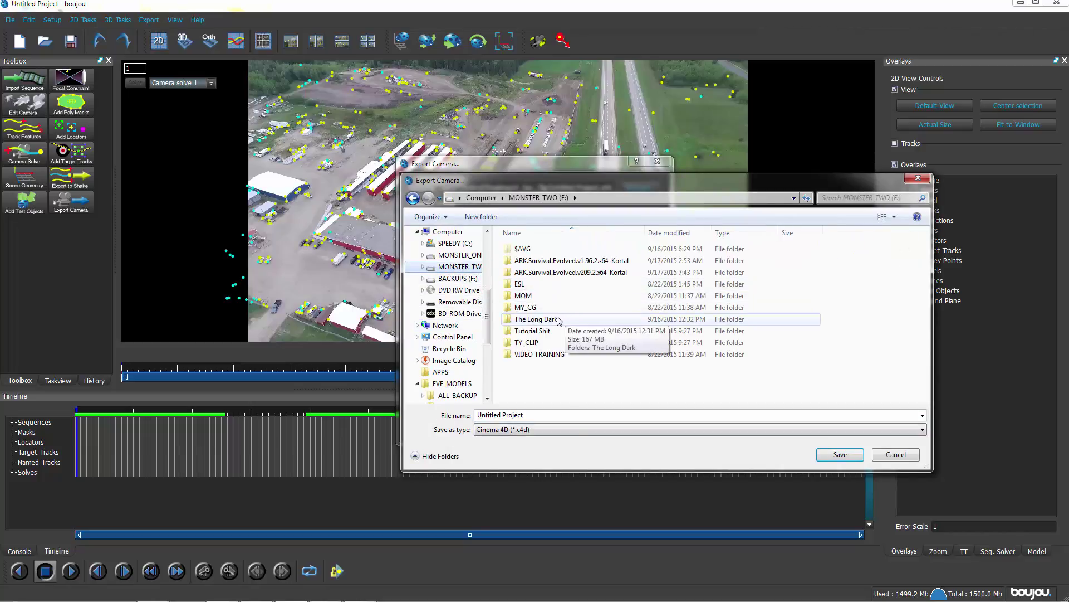
{"action": "double_click", "coordinate": [526, 342]}
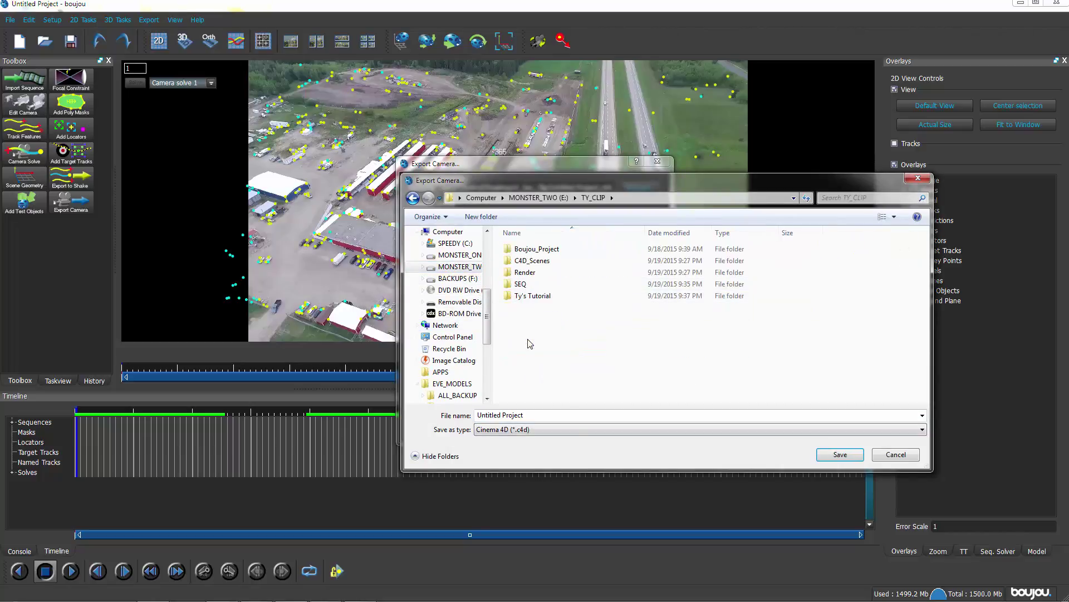
{"action": "double_click", "coordinate": [529, 261]}
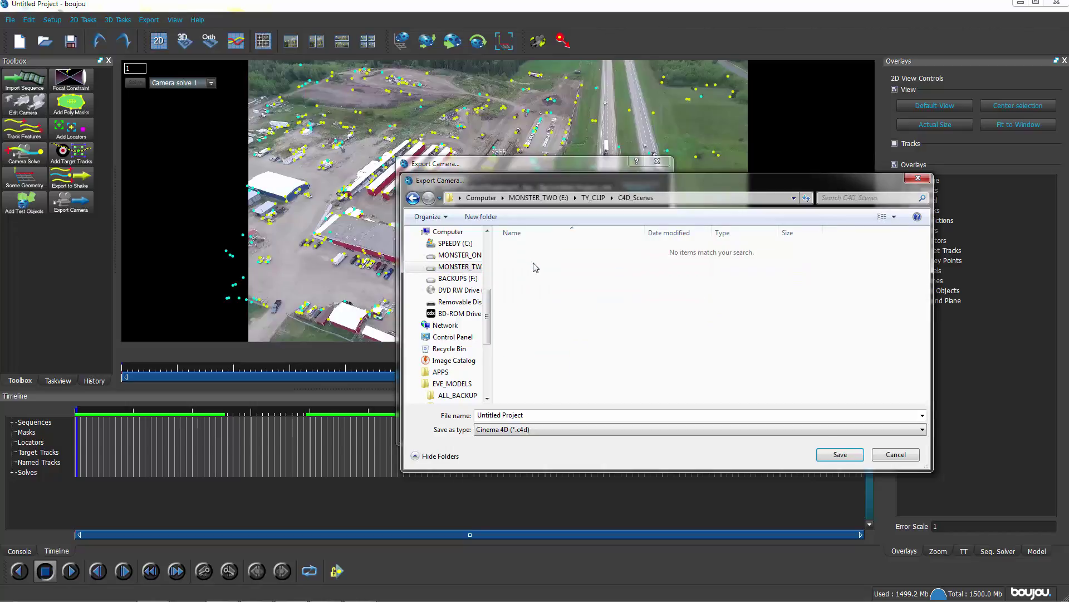
{"action": "left_click", "coordinate": [530, 414]}
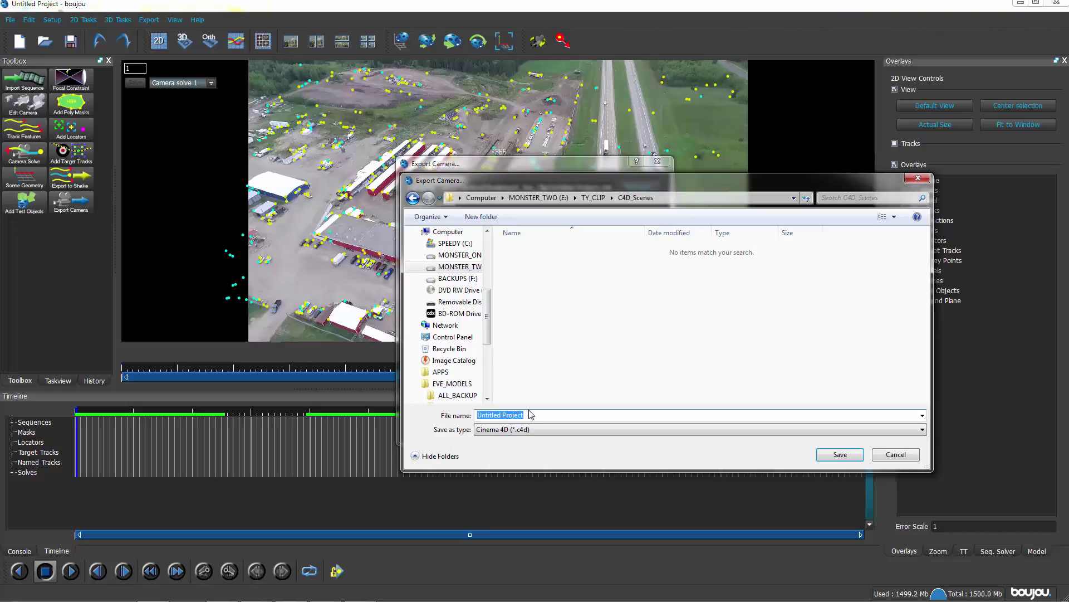
{"action": "type", "text": "Match_Move"}
{"action": "left_click", "coordinate": [839, 455]}
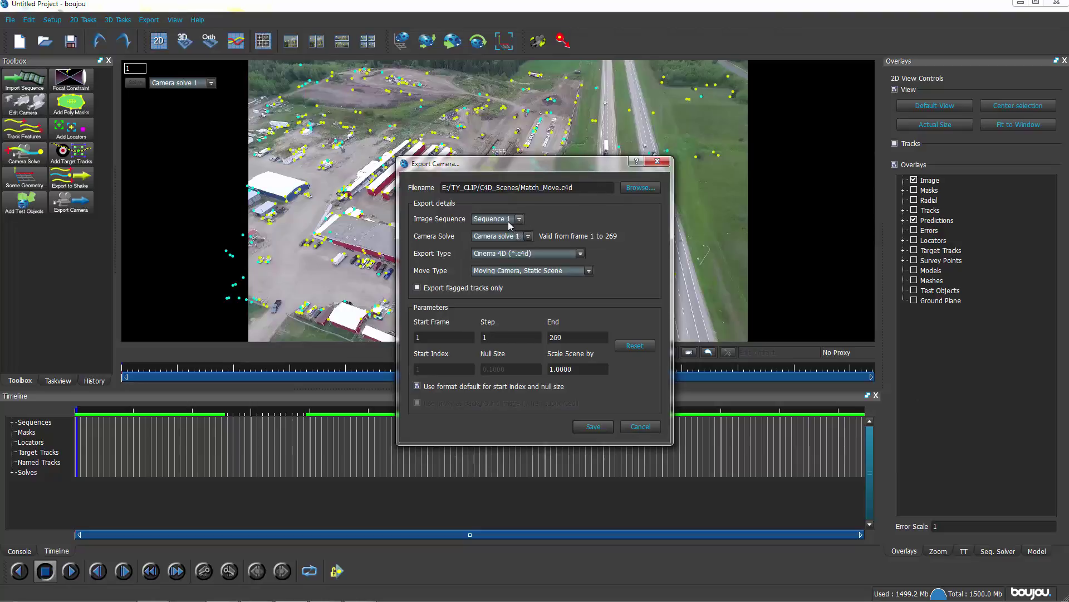
Export the camera solve as Cinema 4D (*.c4d) with the format defaults turned off and start index 0, and minimize the program
{"action": "left_click", "coordinate": [581, 254]}
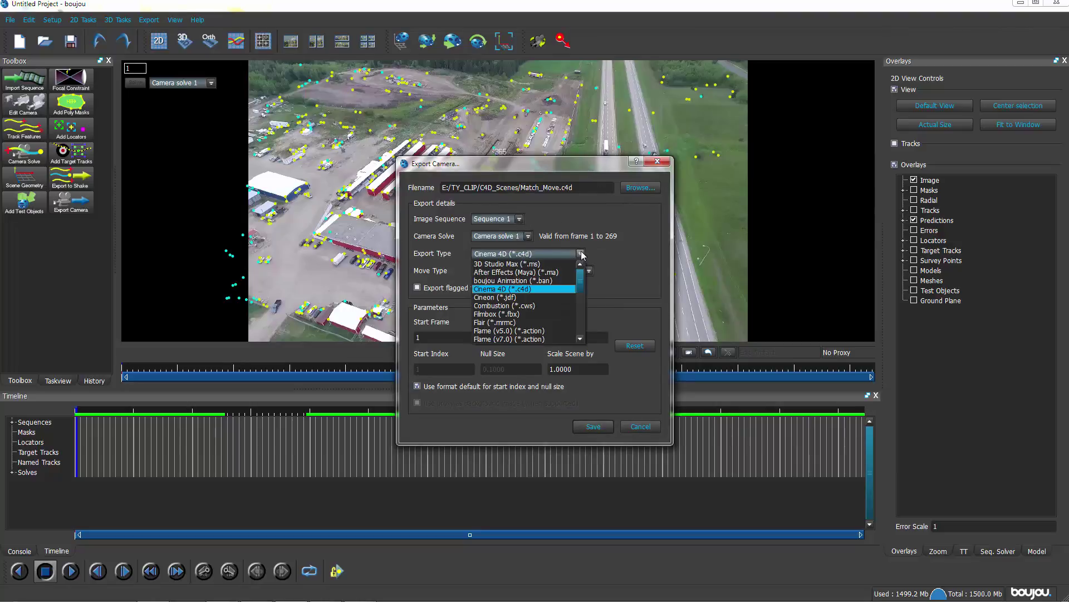
{"action": "left_click", "coordinate": [532, 289]}
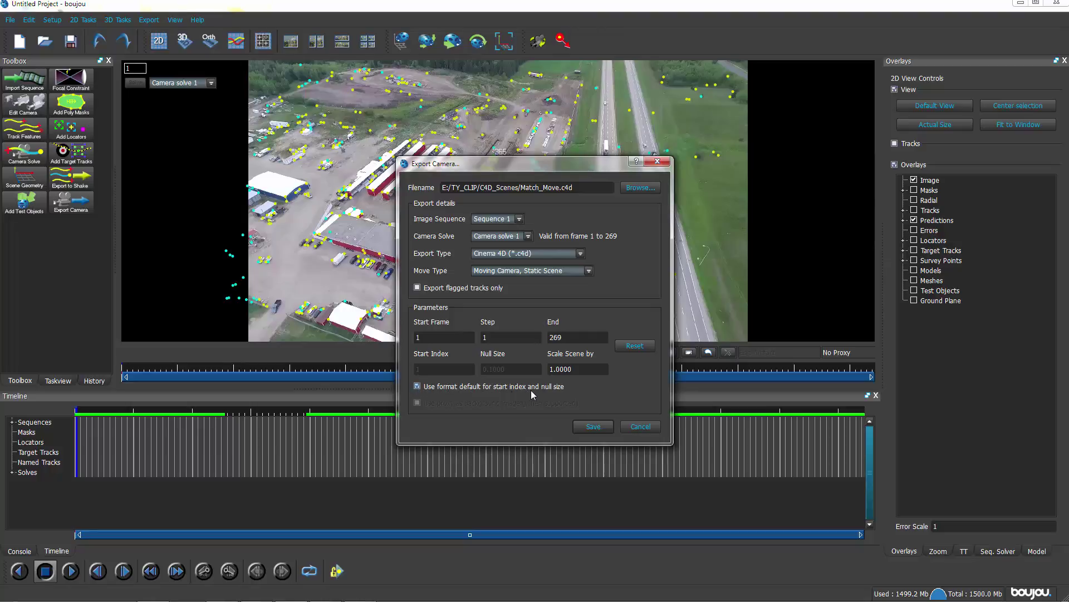
{"action": "left_click", "coordinate": [417, 387]}
{"action": "left_click_drag", "start_coordinate": [433, 367], "coordinate": [415, 369]}
{"action": "type", "text": "0"}
{"action": "left_click_drag", "start_coordinate": [576, 370], "coordinate": [530, 365]}
{"action": "left_click", "coordinate": [593, 427]}
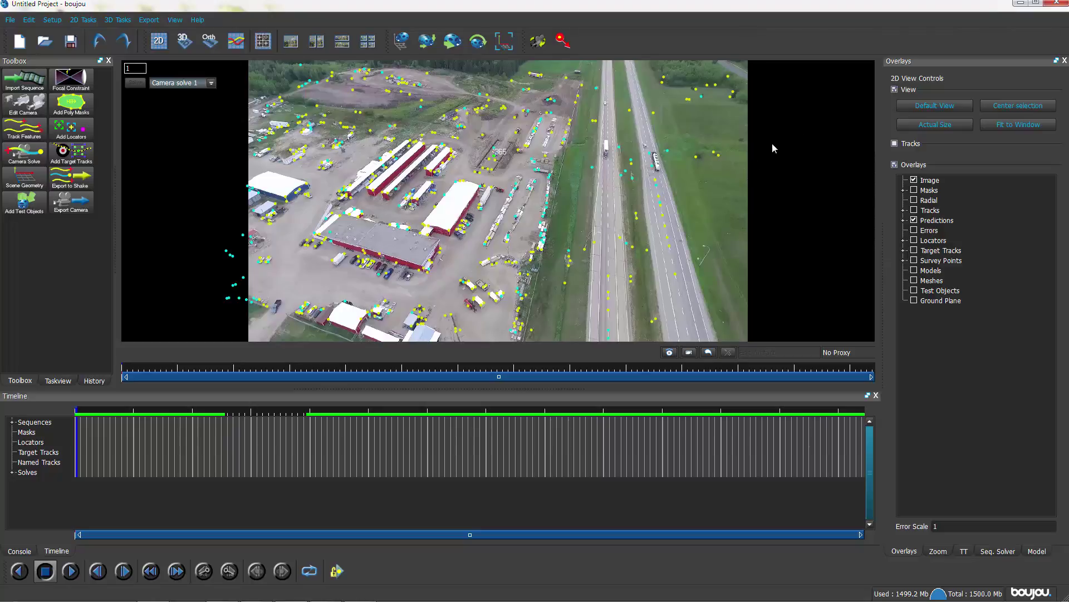
{"action": "left_click", "coordinate": [1020, 5]}
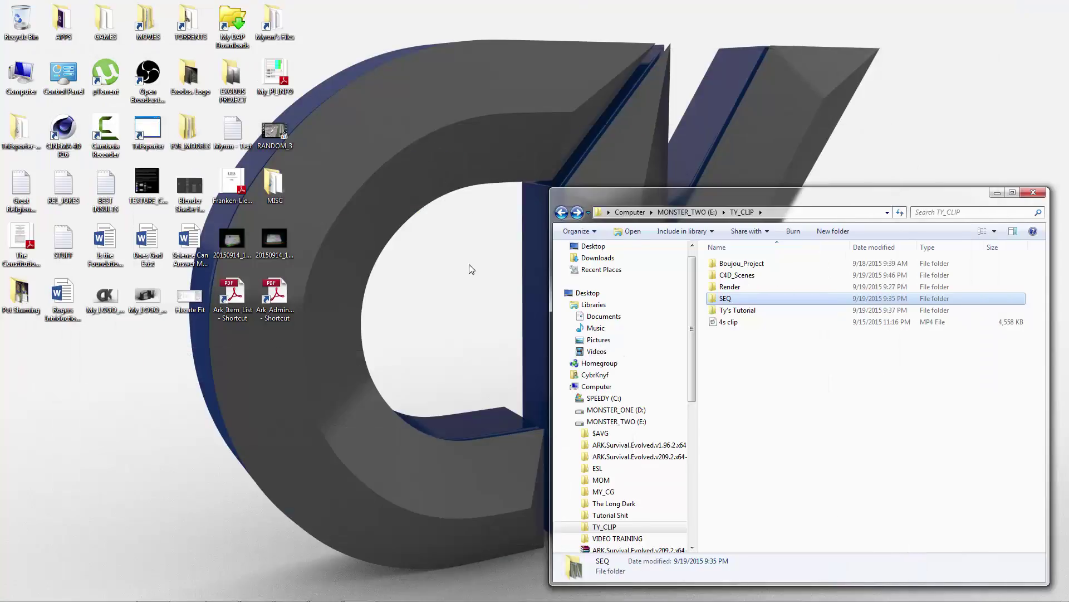